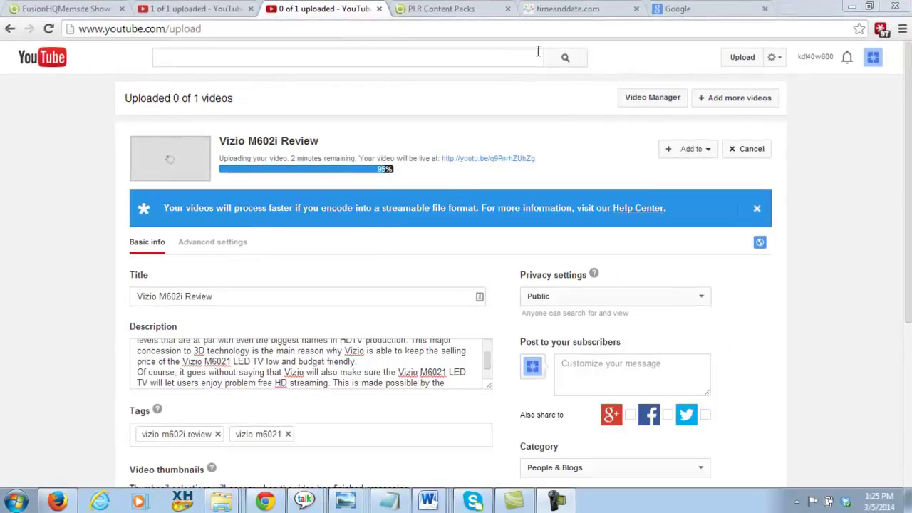
# Reload timeanddate.com to check the current time while the video upload is running
pyautogui.click(598, 9)
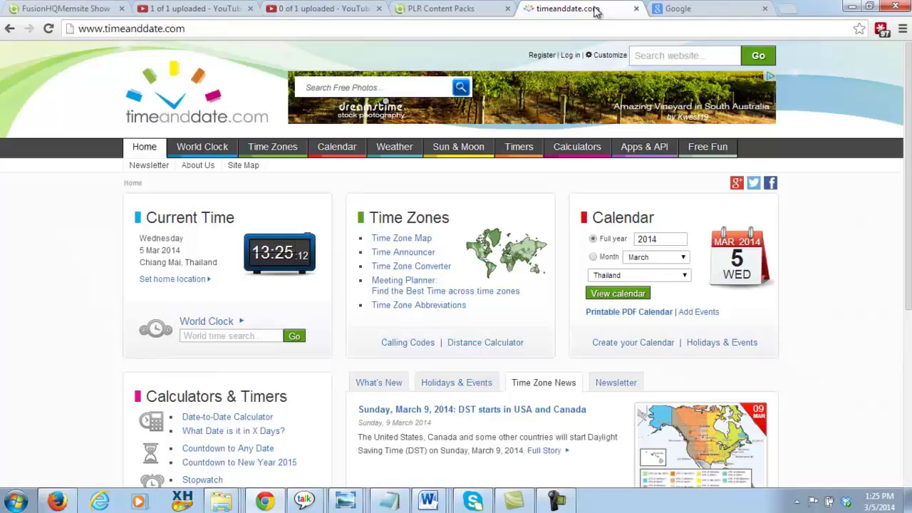
pyautogui.click(625, 28)
pyautogui.press('Return')
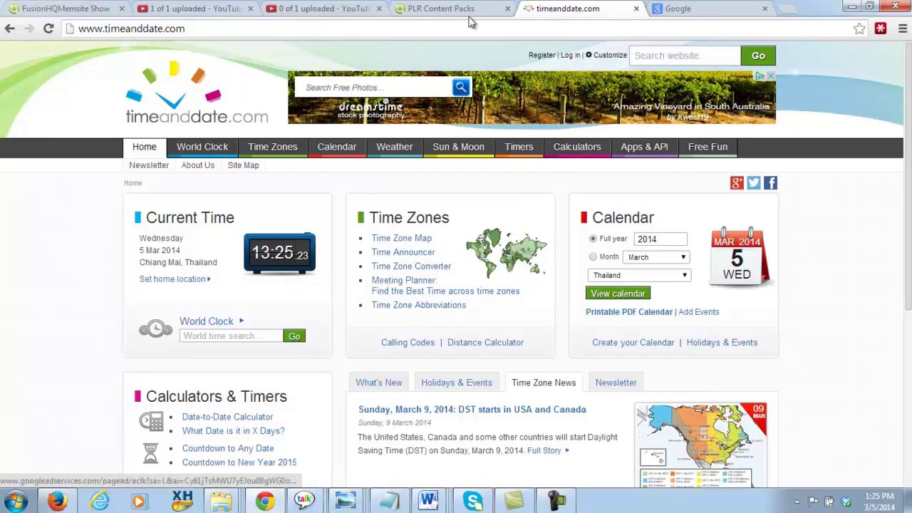
# Copy the title "Vizio M602i Review" from the YouTube upload page and search Google for it
pyautogui.click(279, 10)
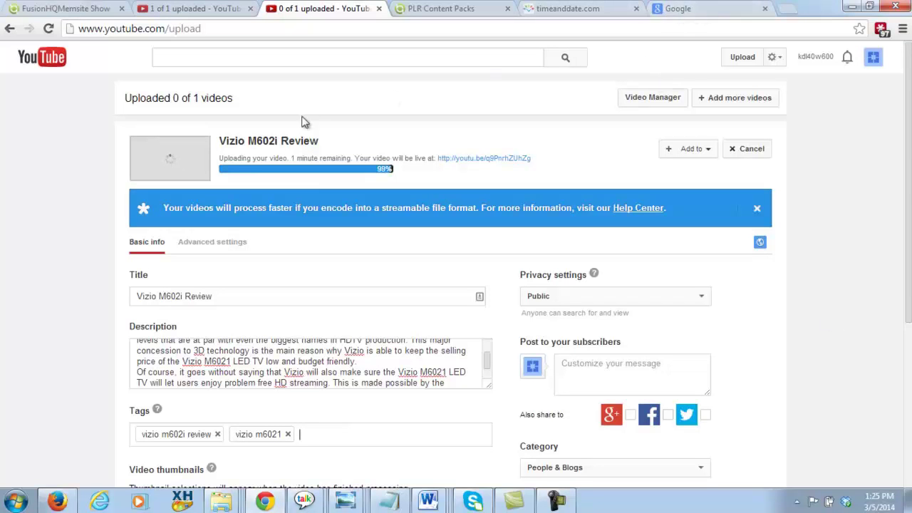
pyautogui.moveTo(220, 140); pyautogui.dragTo(318, 141)
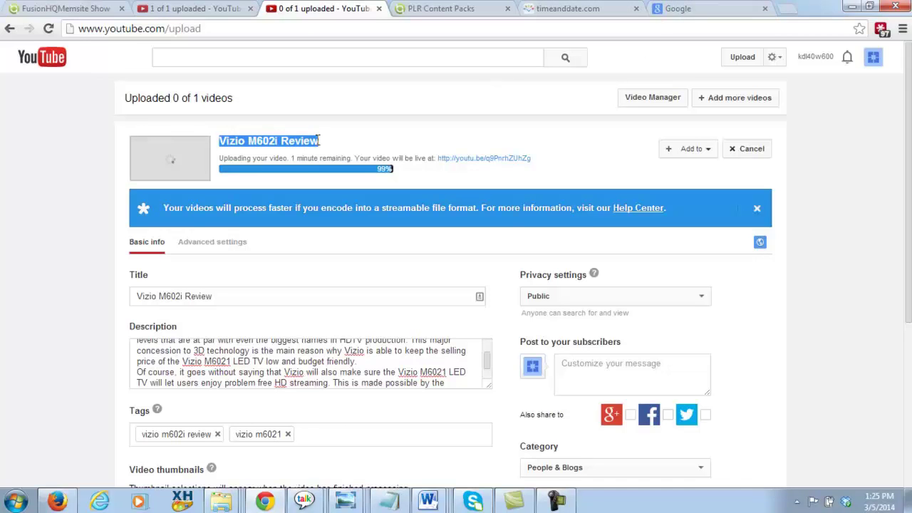
pyautogui.rightClick(313, 141)
pyautogui.click(342, 152)
pyautogui.click(677, 10)
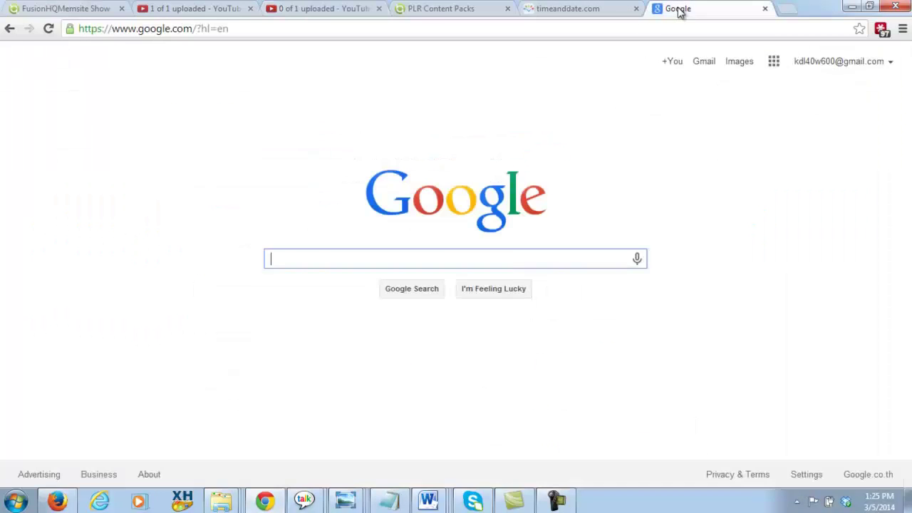
pyautogui.rightClick(277, 255)
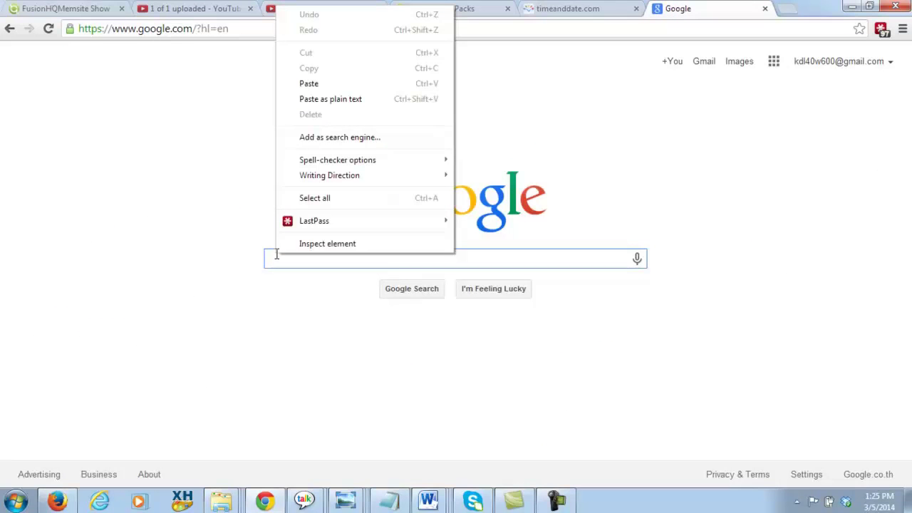
pyautogui.click(323, 85)
pyautogui.press('Return')
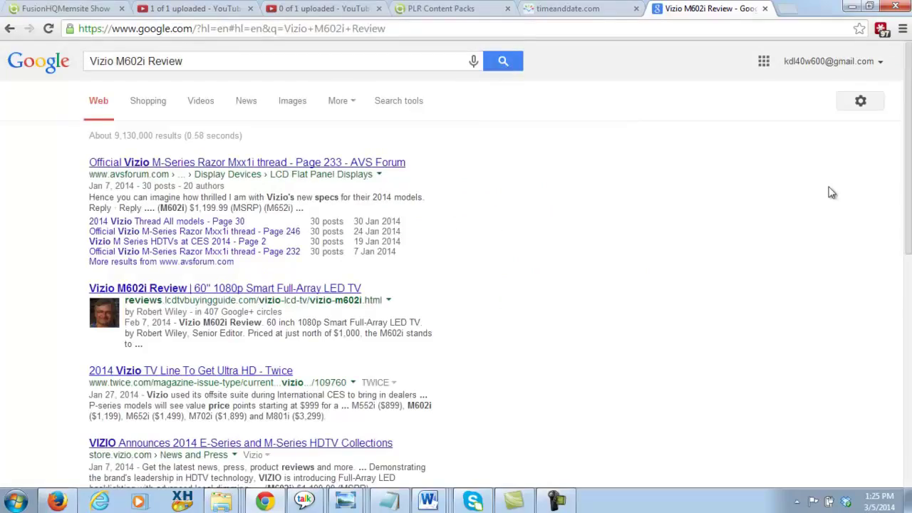
# Look through the first page of Google results for the uploaded Vizio M602i Review video
pyautogui.scroll(-7, 456, 265)
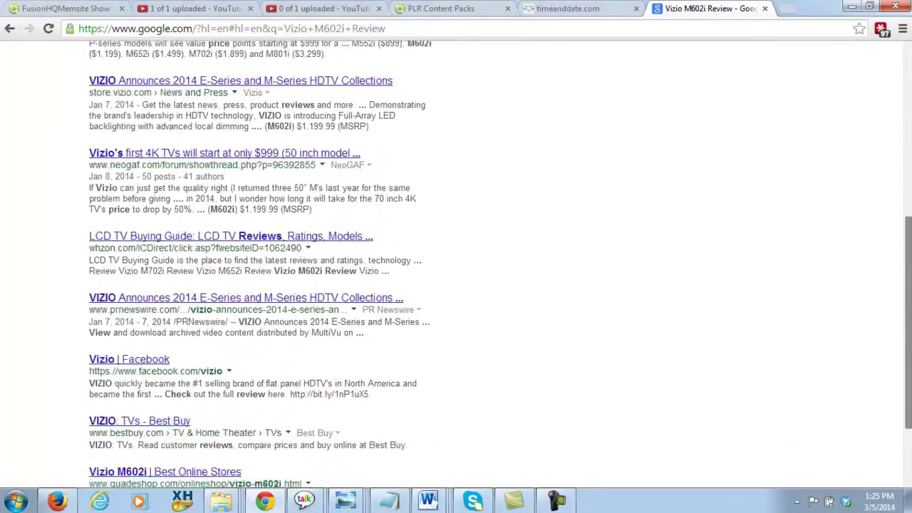
pyautogui.scroll(7, 456, 265)
pyautogui.scroll(-7, 456, 265)
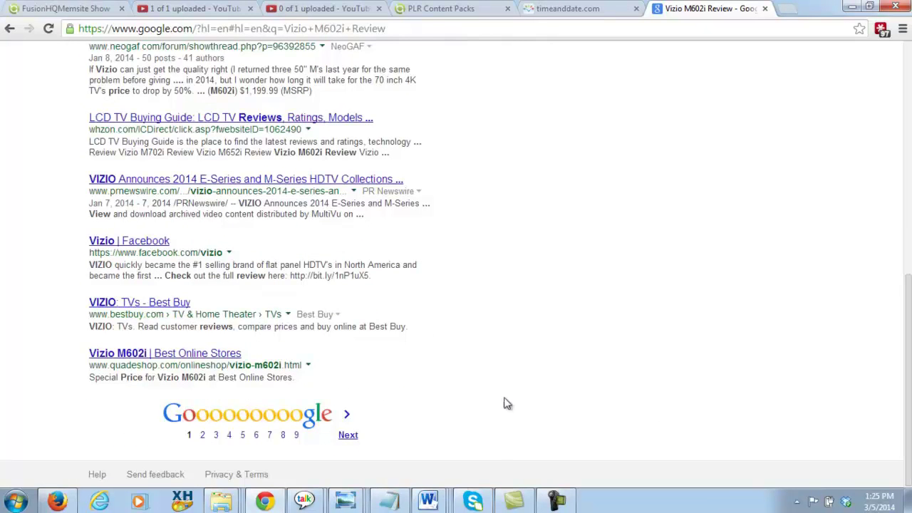
pyautogui.moveTo(906, 399); pyautogui.dragTo(906, 179)
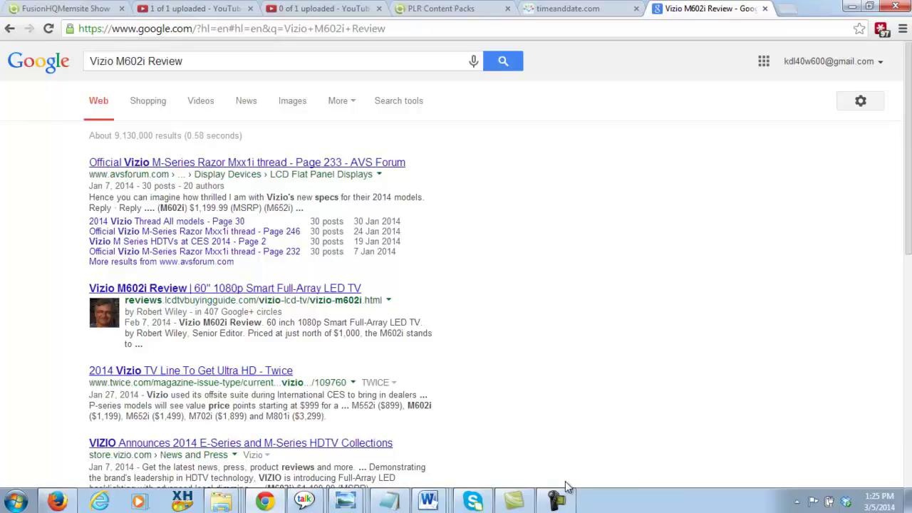
pyautogui.moveTo(561, 504)
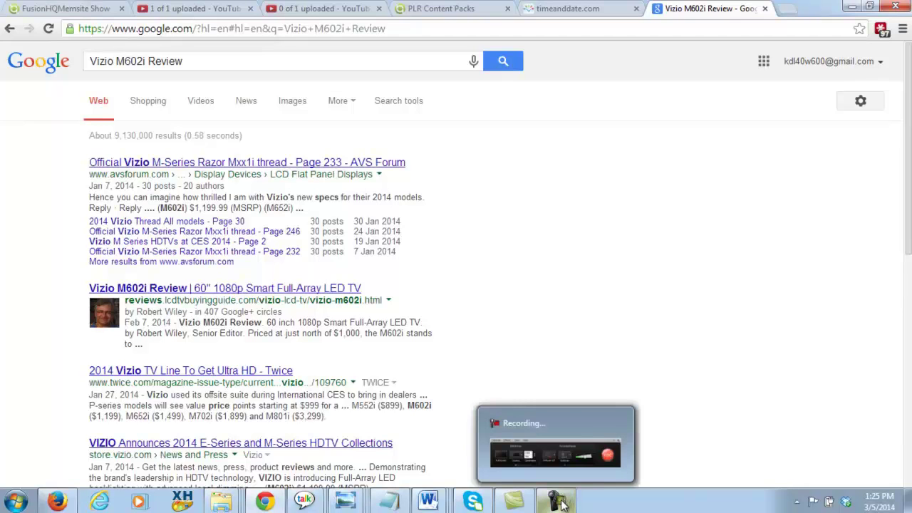
pyautogui.click(560, 505)
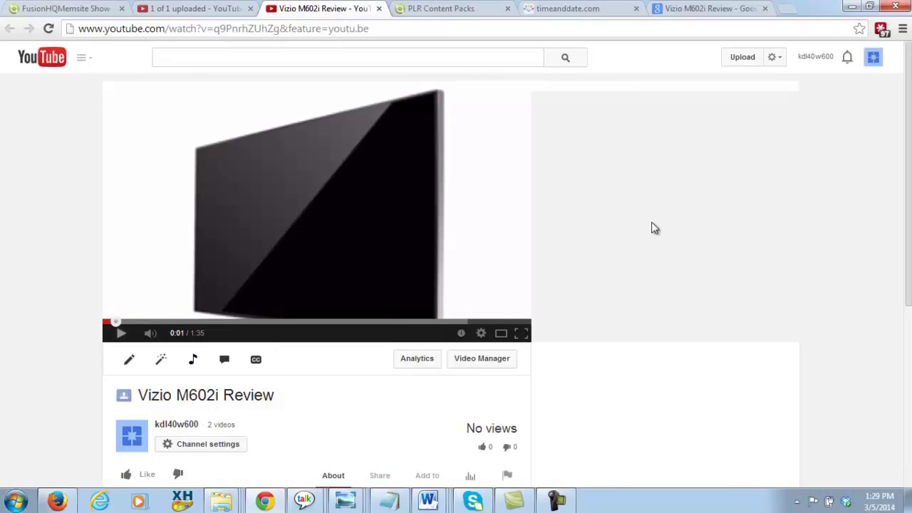
# Reload timeanddate.com to check the current time for the published video
pyautogui.click(593, 15)
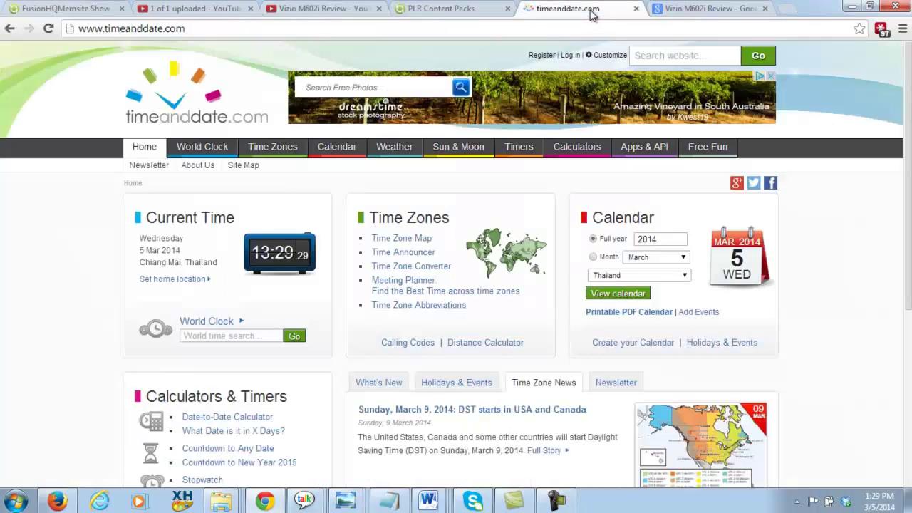
pyautogui.click(662, 28)
pyautogui.press('Return')
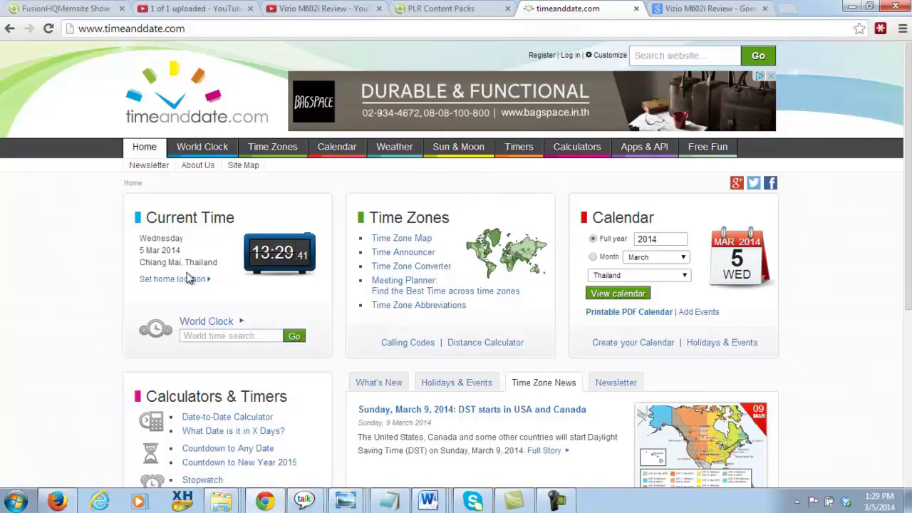
# Rerun the Google search for "Vizio M602i Review" and look through the first results page for the video
pyautogui.click(726, 10)
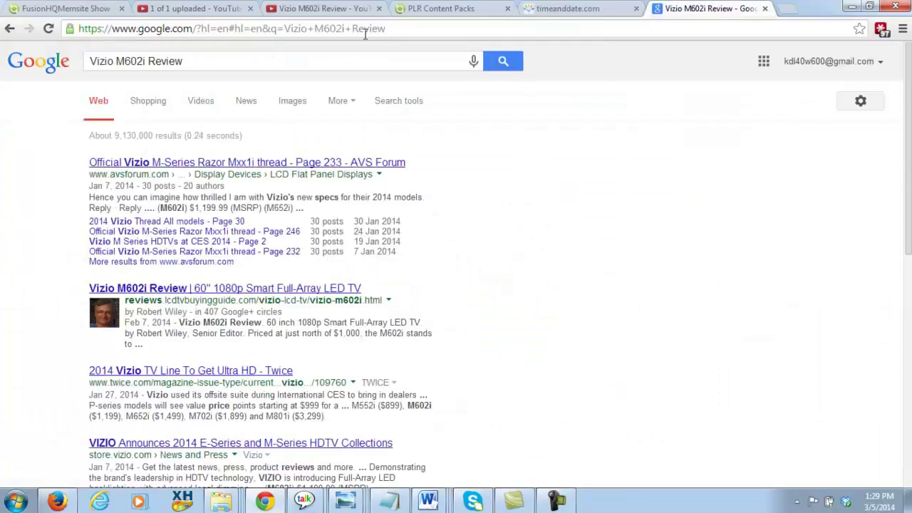
pyautogui.click(403, 28)
pyautogui.press('Return')
pyautogui.moveTo(909, 106); pyautogui.dragTo(909, 333)
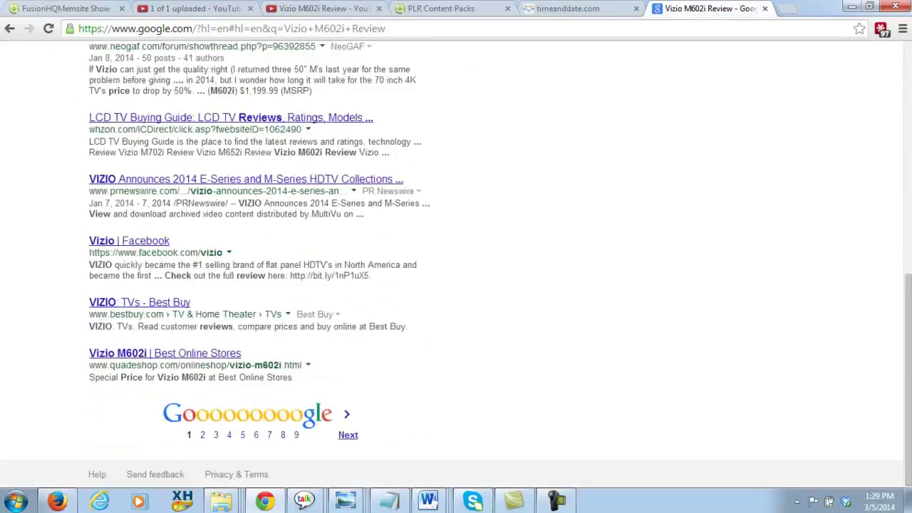
pyautogui.scroll(8, 909, 424)
pyautogui.scroll(1, 909, 214)
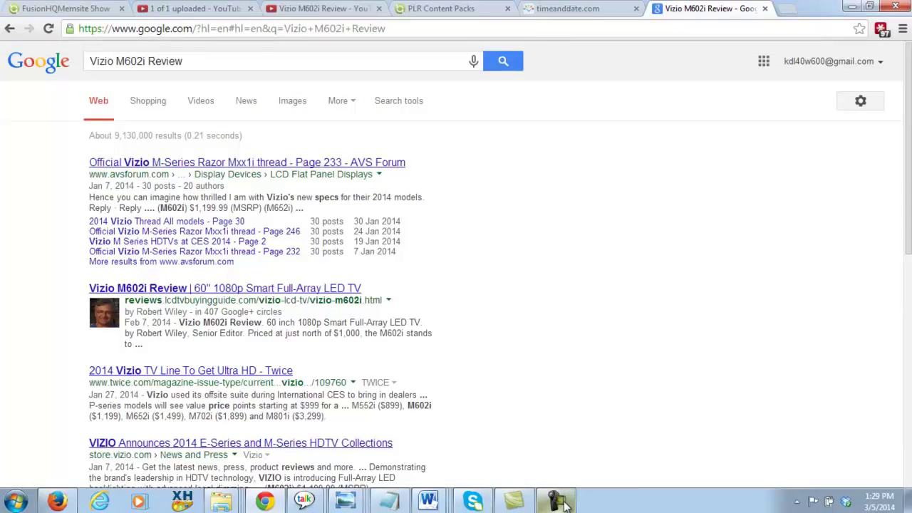
pyautogui.moveTo(564, 505)
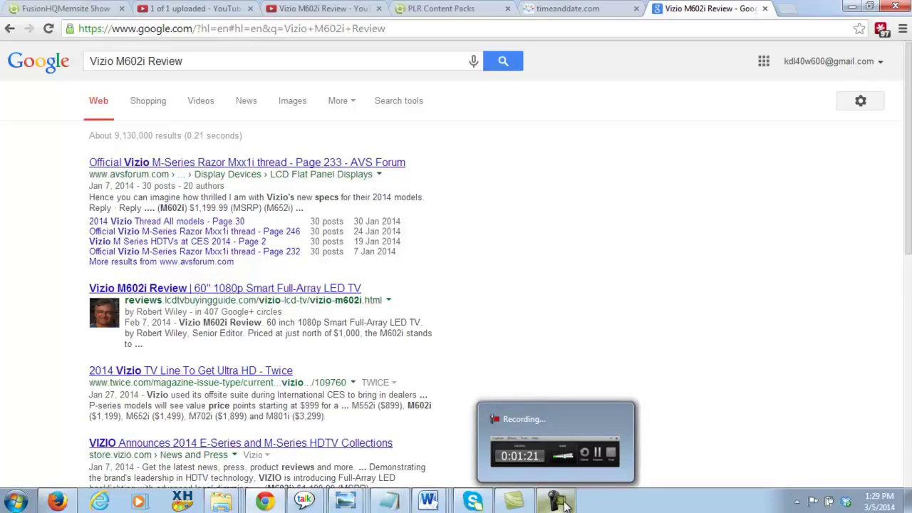
pyautogui.click(564, 505)
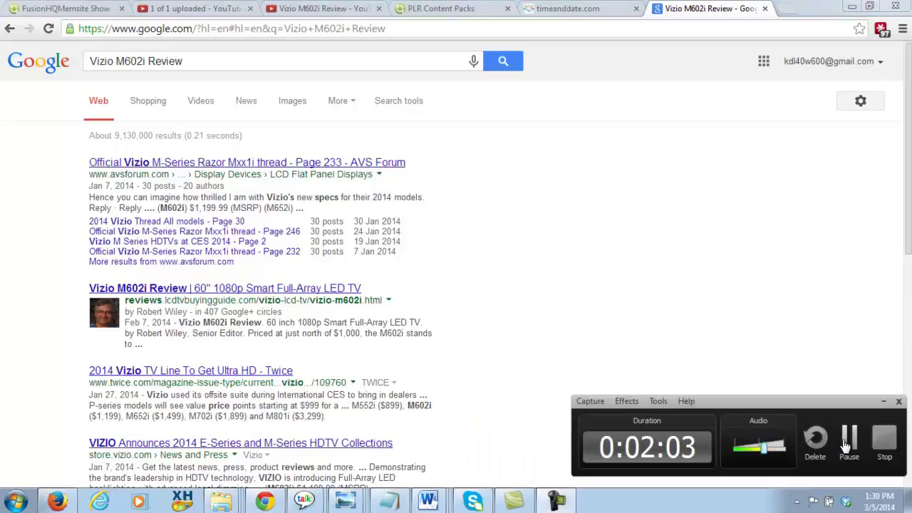
pyautogui.click(848, 440)
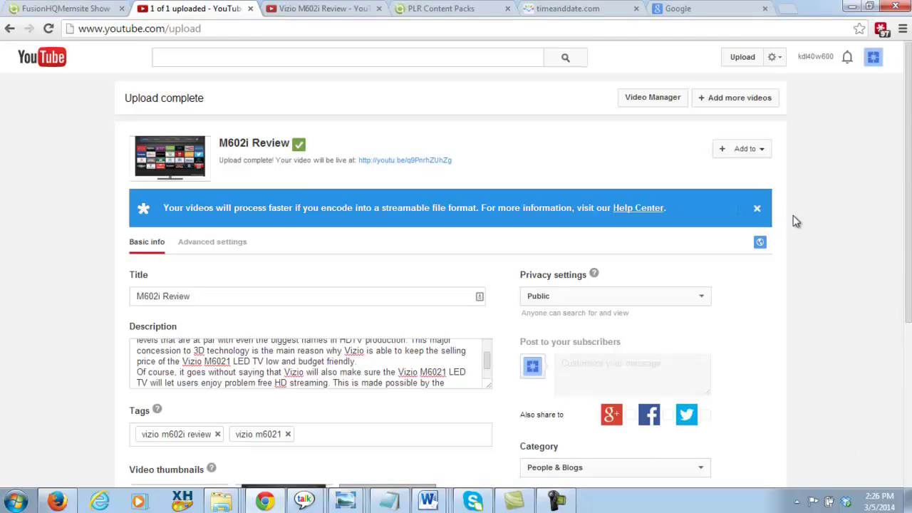
# Reload timeanddate.com to check the current time before searching for the retitled video
pyautogui.click(581, 10)
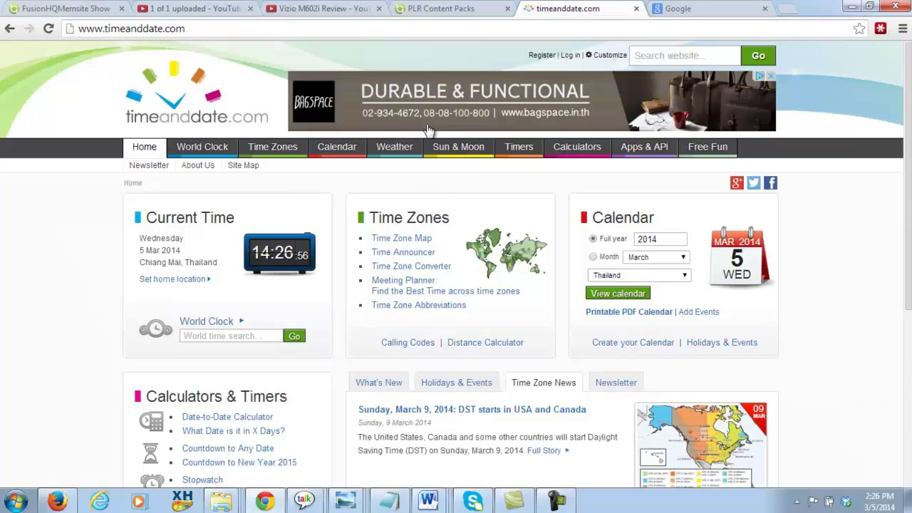
pyautogui.click(565, 27)
pyautogui.press('Return')
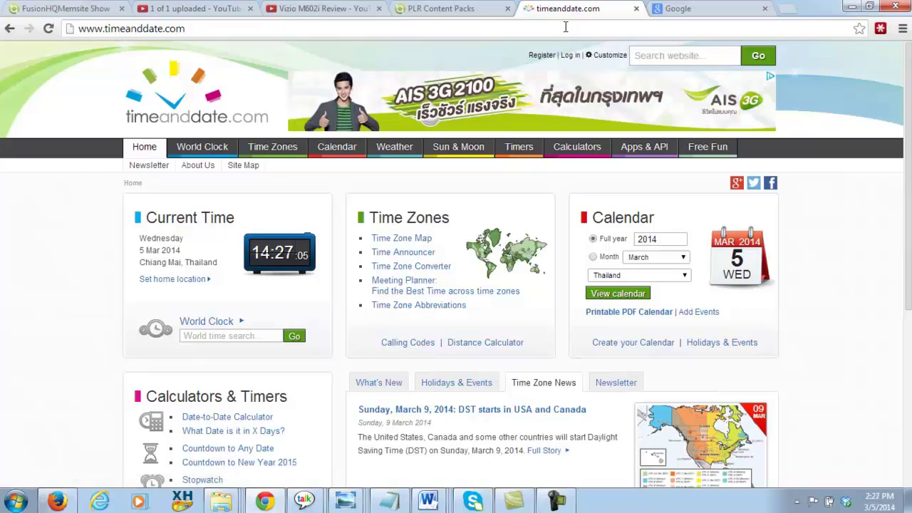
# Search Google for "M602i Review" and look through the results for the uploaded YouTube video
pyautogui.click(681, 9)
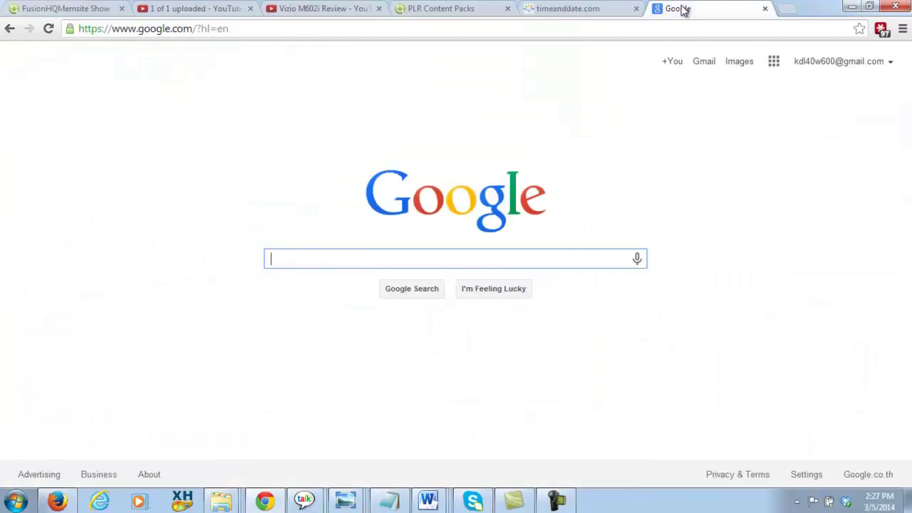
pyautogui.rightClick(286, 257)
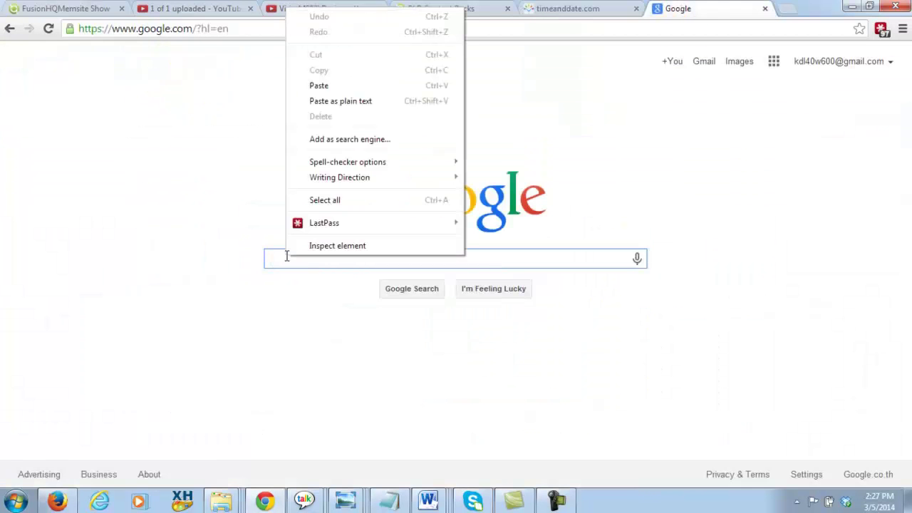
pyautogui.click(320, 85)
pyautogui.press('Return')
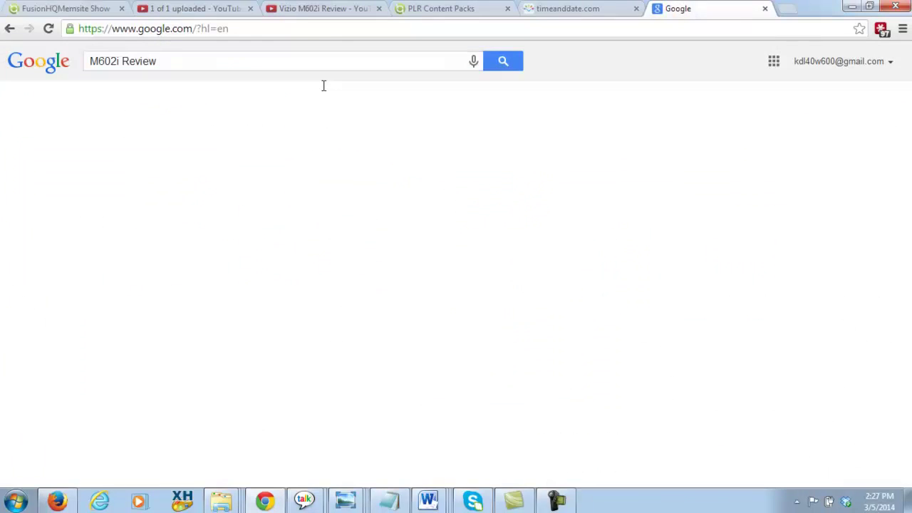
pyautogui.click(516, 62)
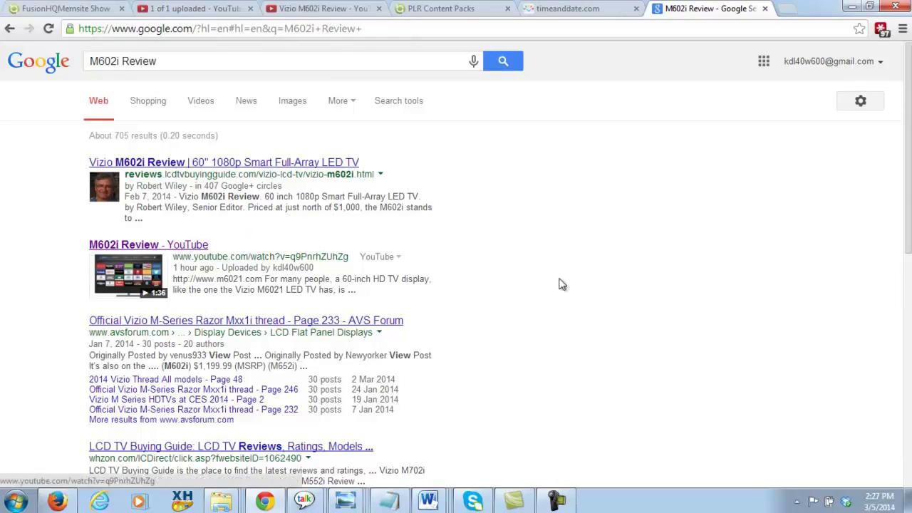
pyautogui.scroll(-5, 559, 284)
pyautogui.scroll(5, 559, 285)
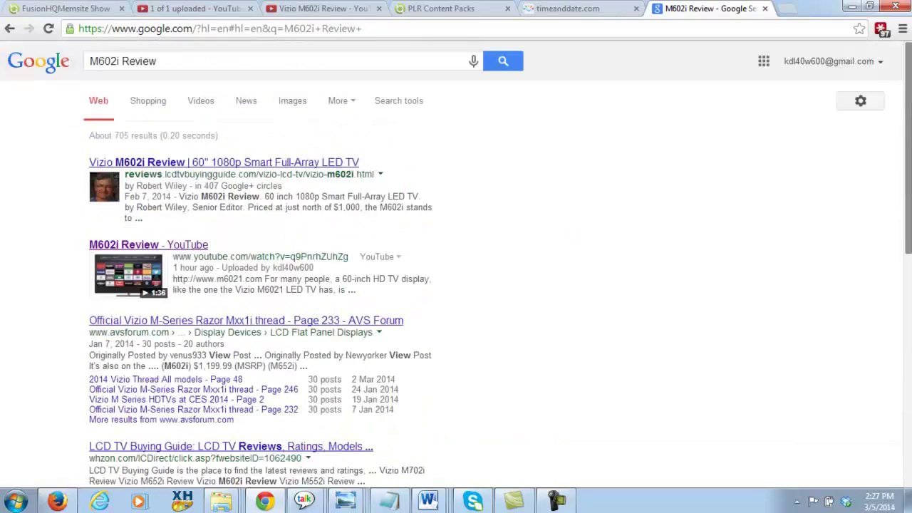